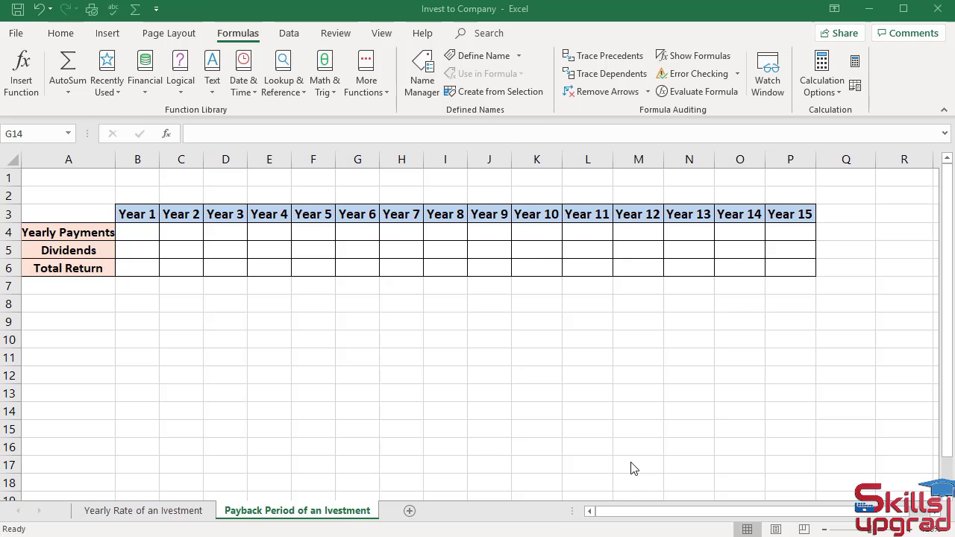
# Link B4 to cell L4 of the Yearly Rate sheet so Year 1 Yearly Payments shows $30,000.
pyautogui.click(138, 233)
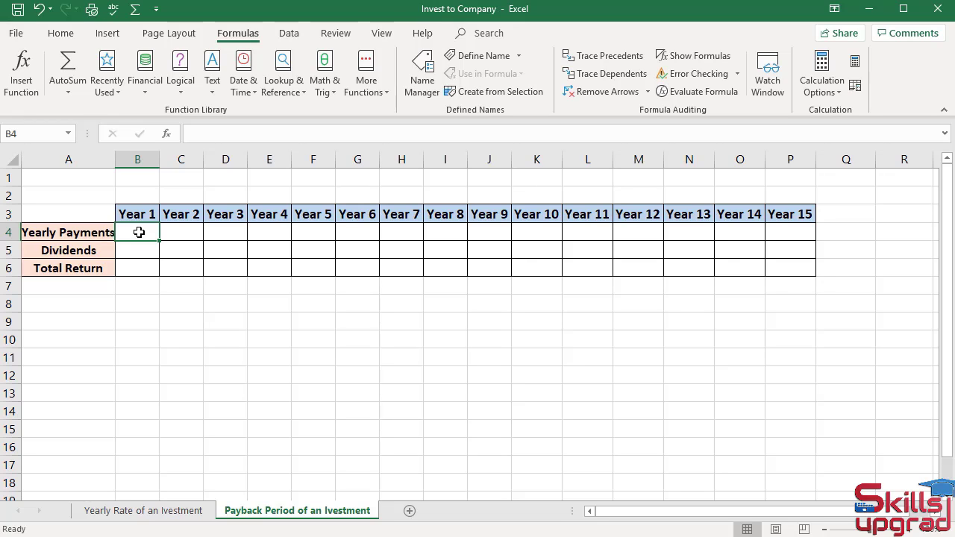
pyautogui.write('=')
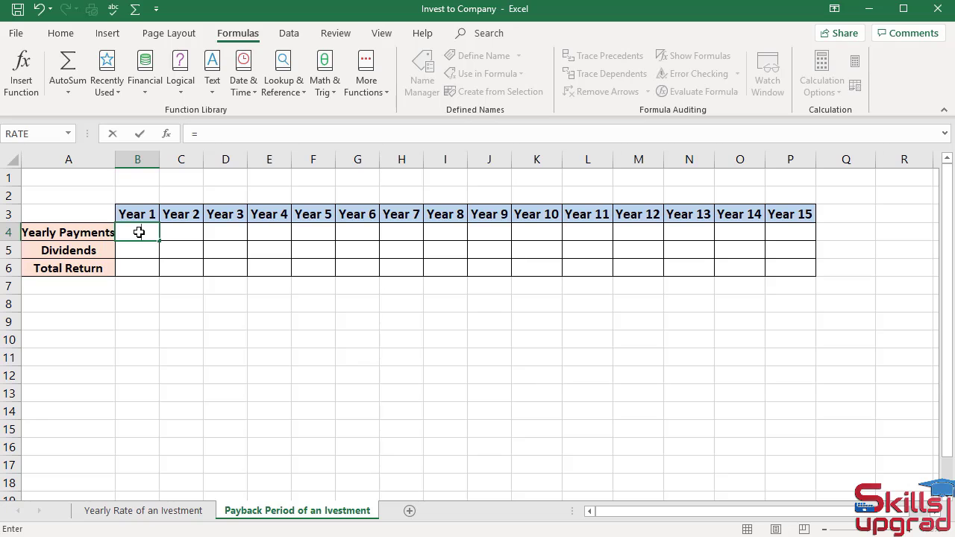
pyautogui.click(163, 510)
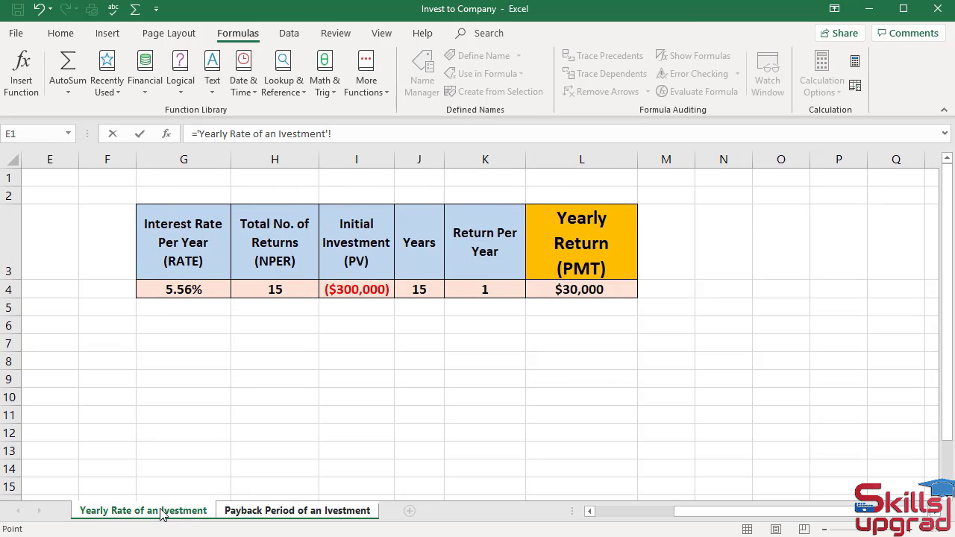
pyautogui.click(627, 291)
pyautogui.press('Return')
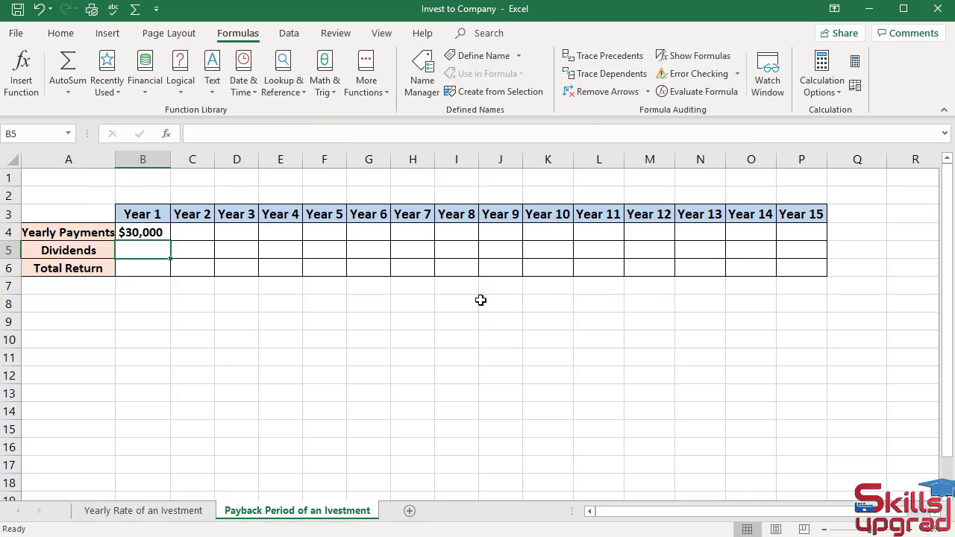
# Change B4's formula to use the absolute reference $L$4.
pyautogui.click(149, 232)
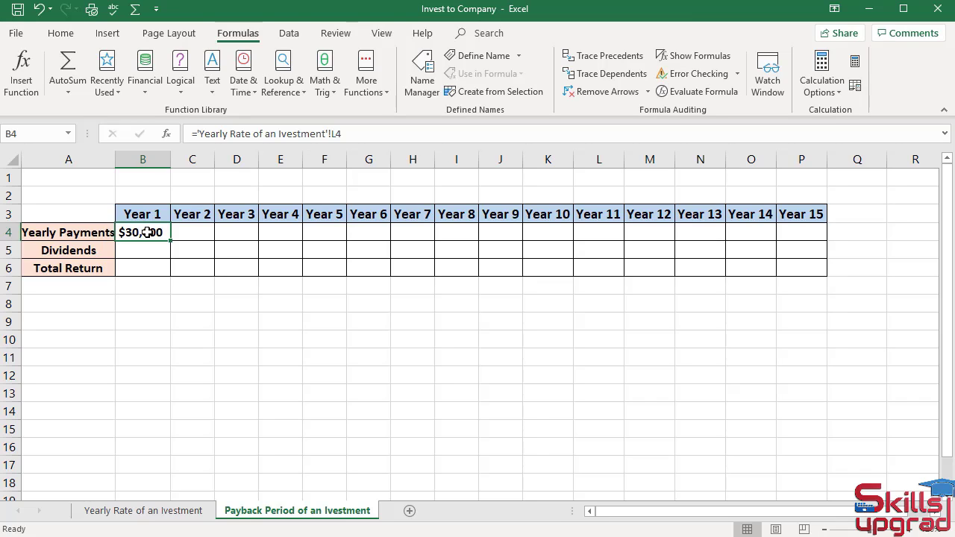
pyautogui.click(347, 132)
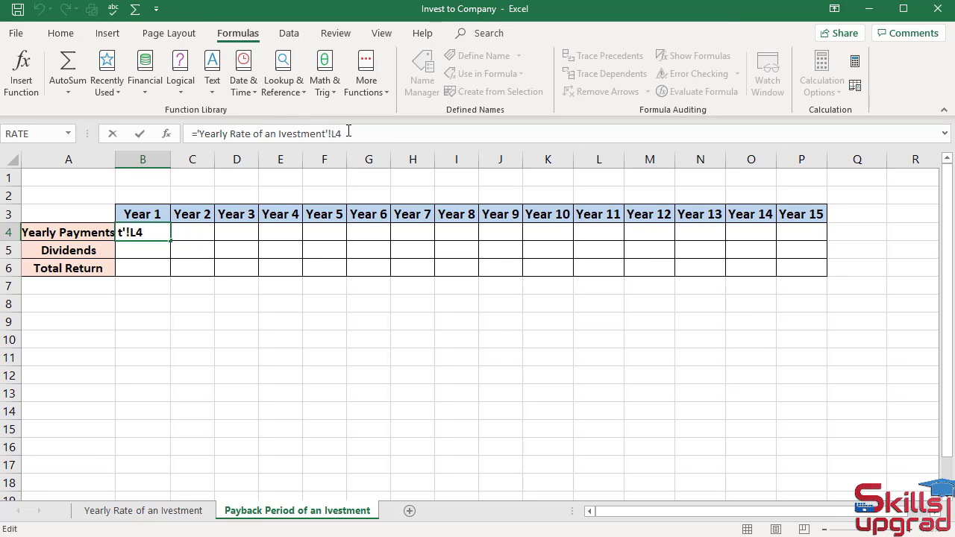
pyautogui.press('F4')
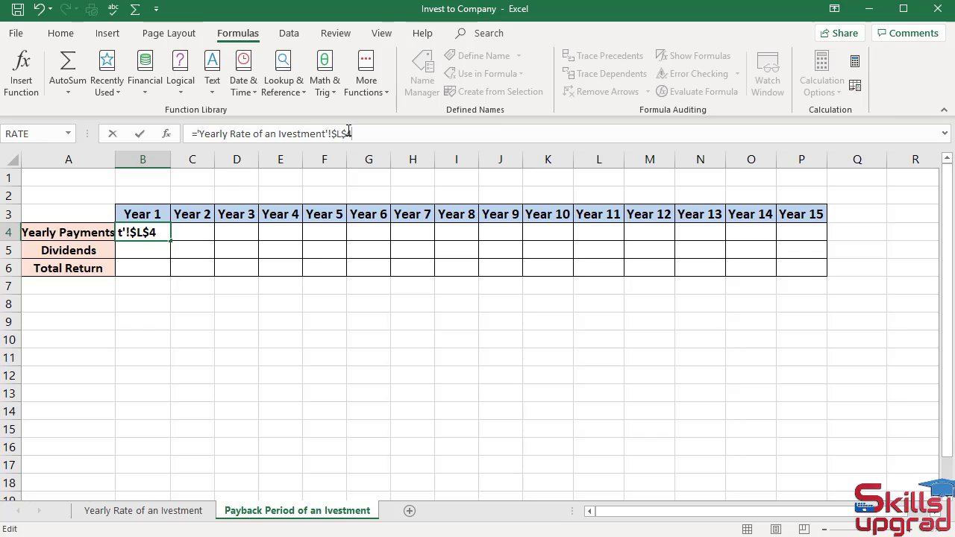
pyautogui.press('Return')
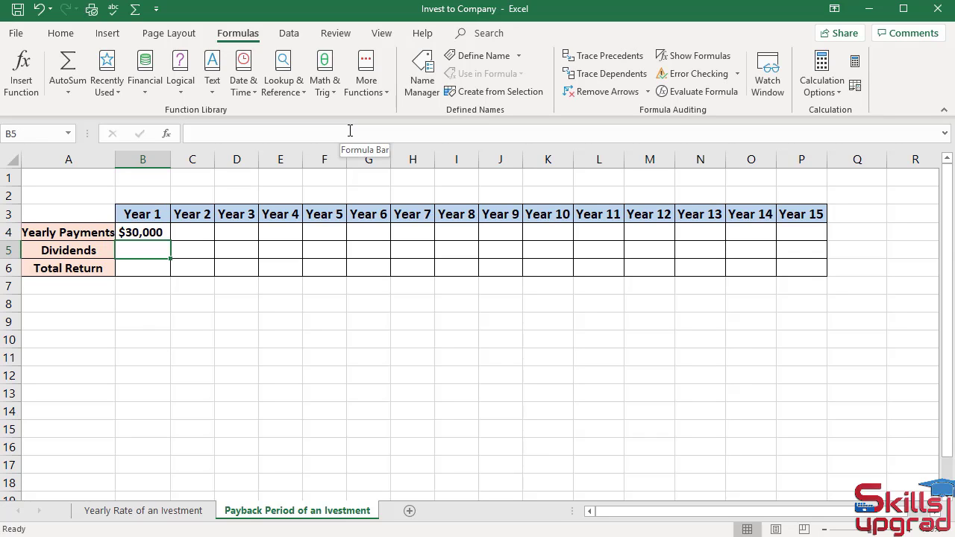
pyautogui.click(125, 233)
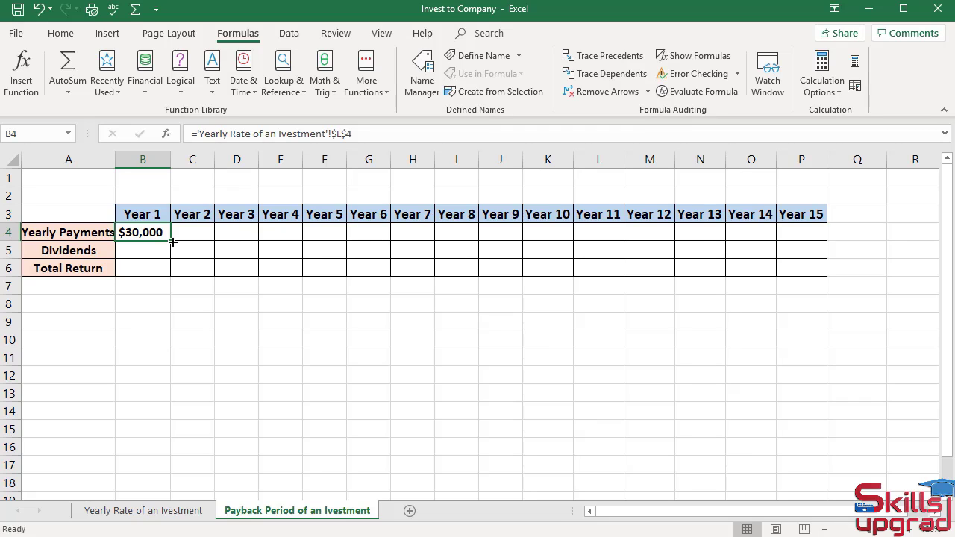
# Fill B4's $30,000 payment across to P4 and autofit columns B through P.
pyautogui.moveTo(173, 242); pyautogui.dragTo(827, 250)
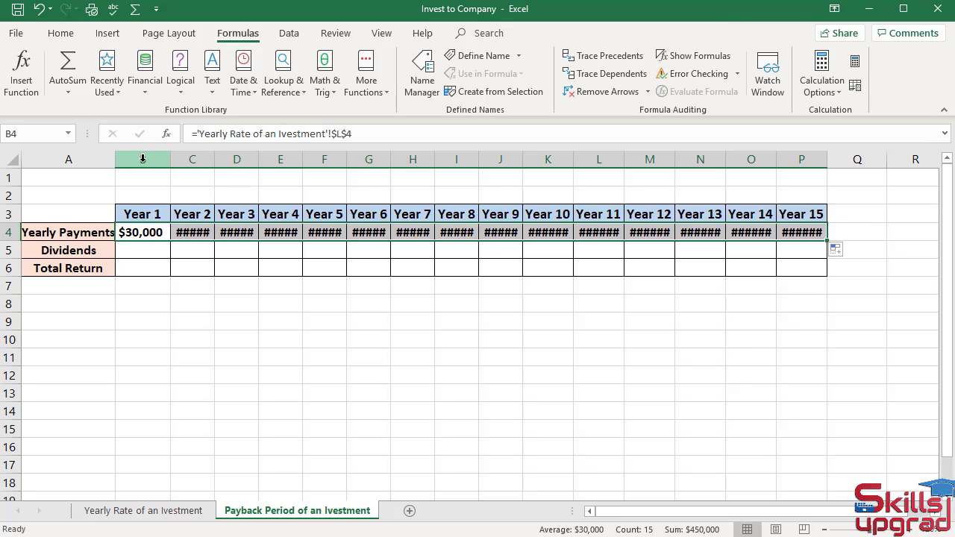
pyautogui.moveTo(144, 158); pyautogui.dragTo(811, 179)
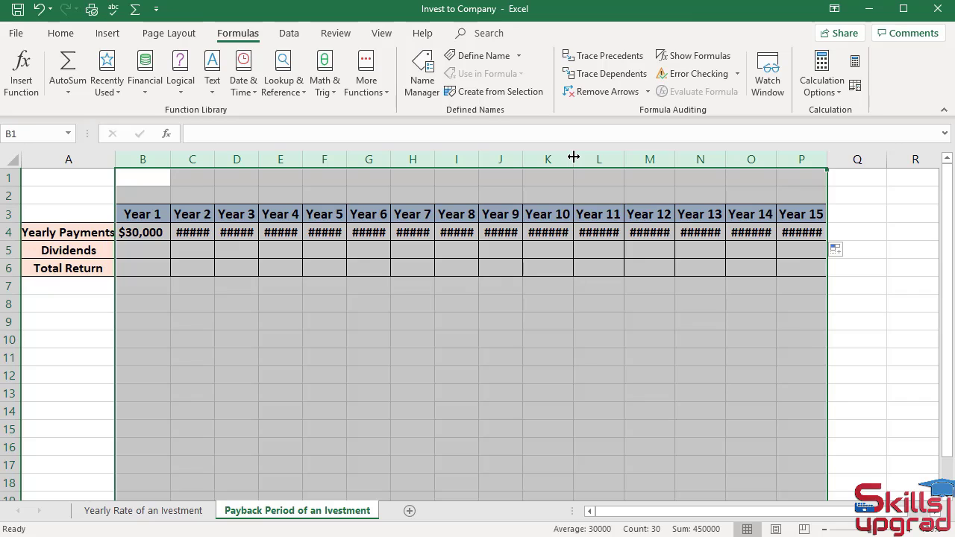
pyautogui.doubleClick(574, 157)
pyautogui.click(720, 392)
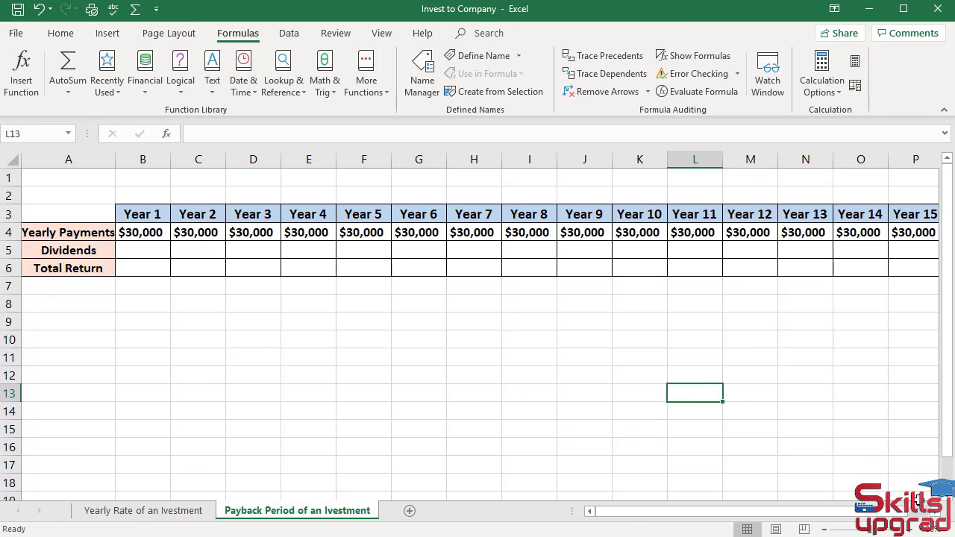
# Zoom the worksheet to a custom 115% magnification.
pyautogui.click(938, 529)
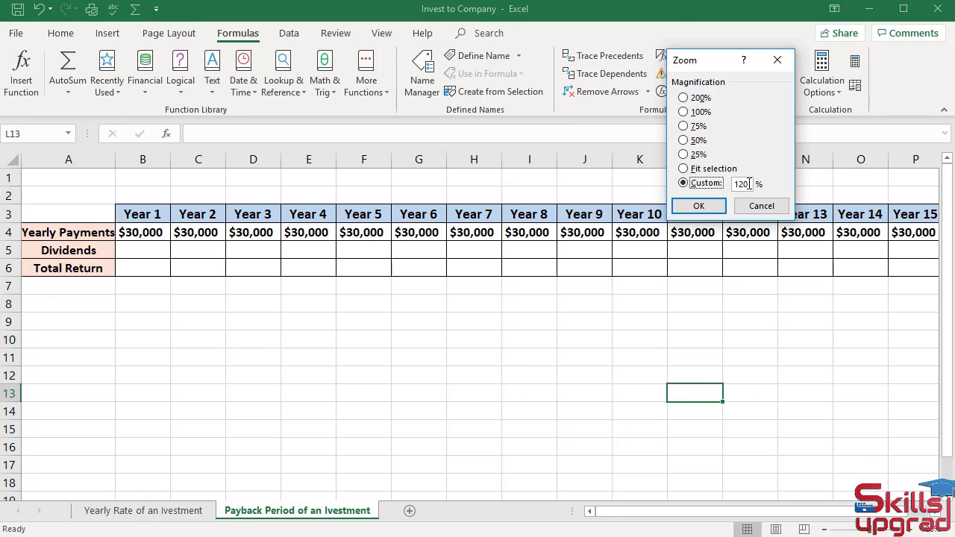
pyautogui.click(750, 184)
pyautogui.press('BackSpace')
pyautogui.press('BackSpace')
pyautogui.write('15')
pyautogui.press('Return')
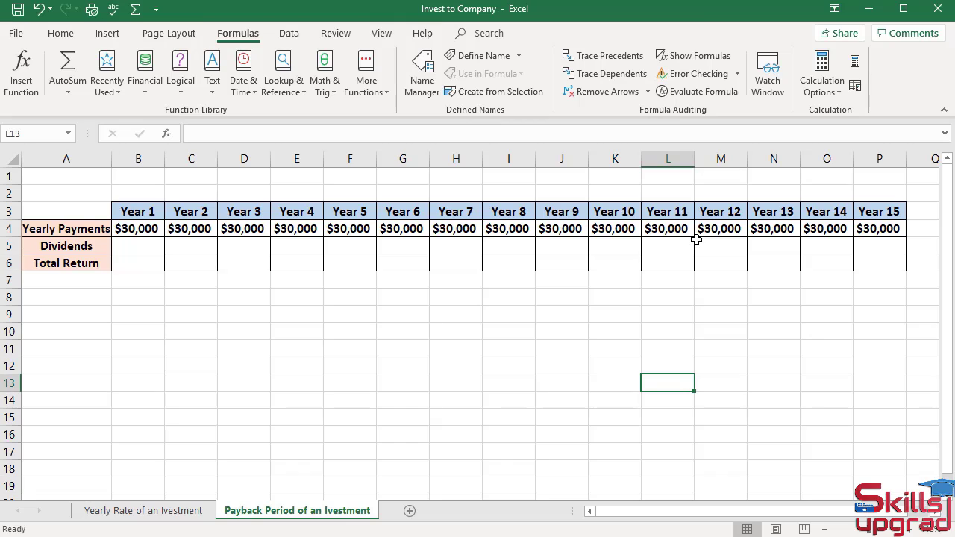
# Enter Dividends of $2,000 for Year 6, $6,000 for Year 7 and $24,000 for Year 15.
pyautogui.click(424, 247)
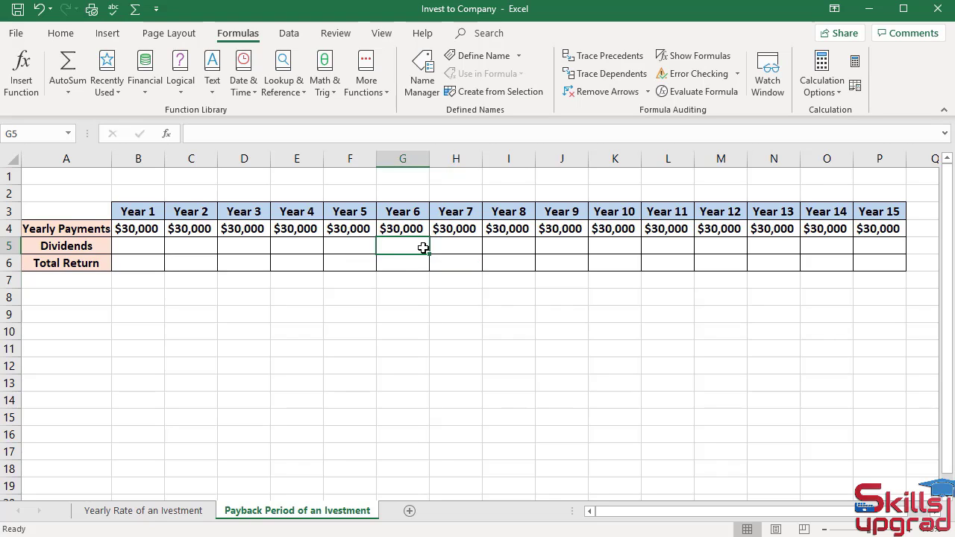
pyautogui.write('$2000')
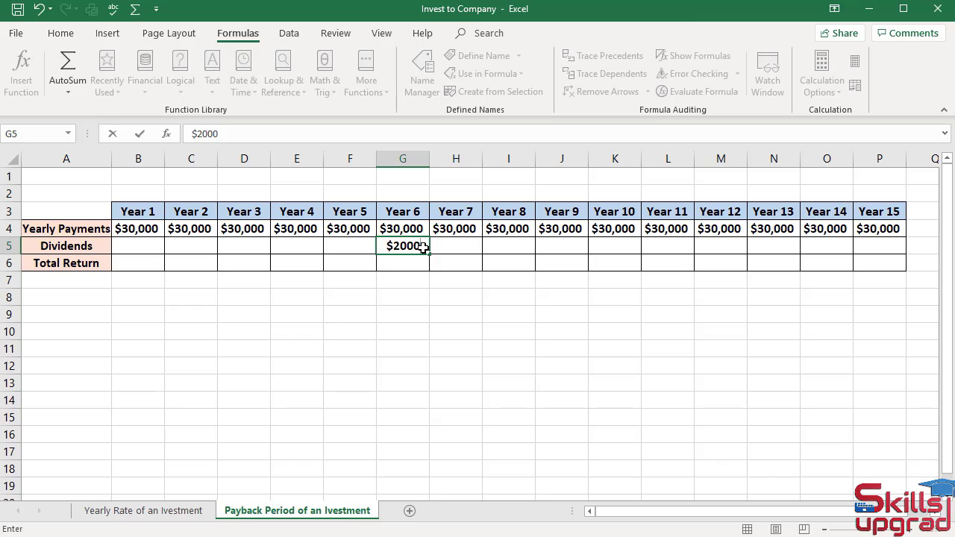
pyautogui.press('Return')
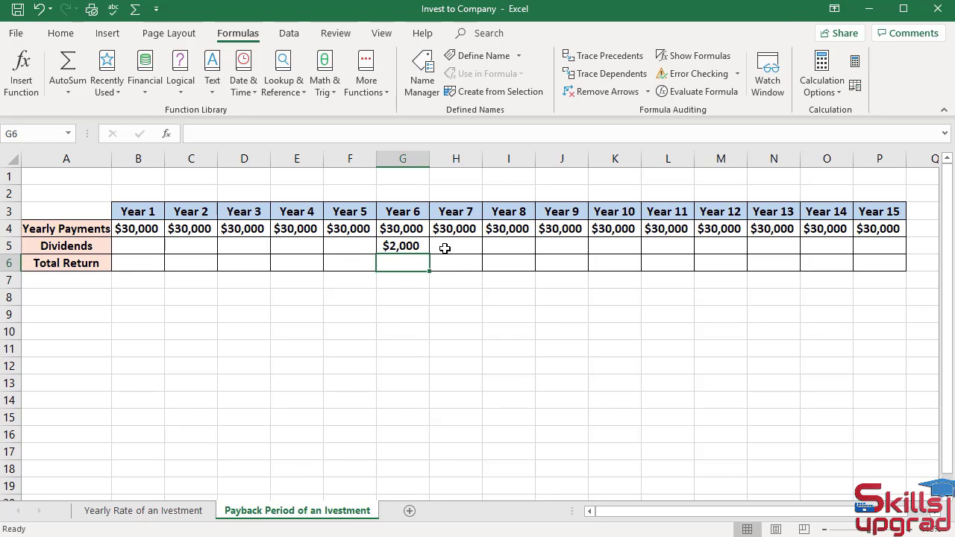
pyautogui.click(444, 249)
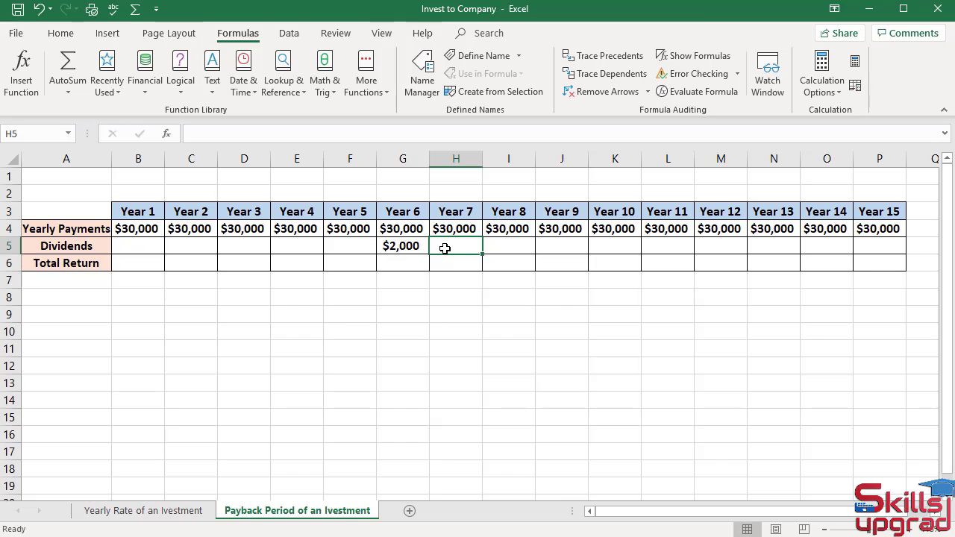
pyautogui.write('$6000')
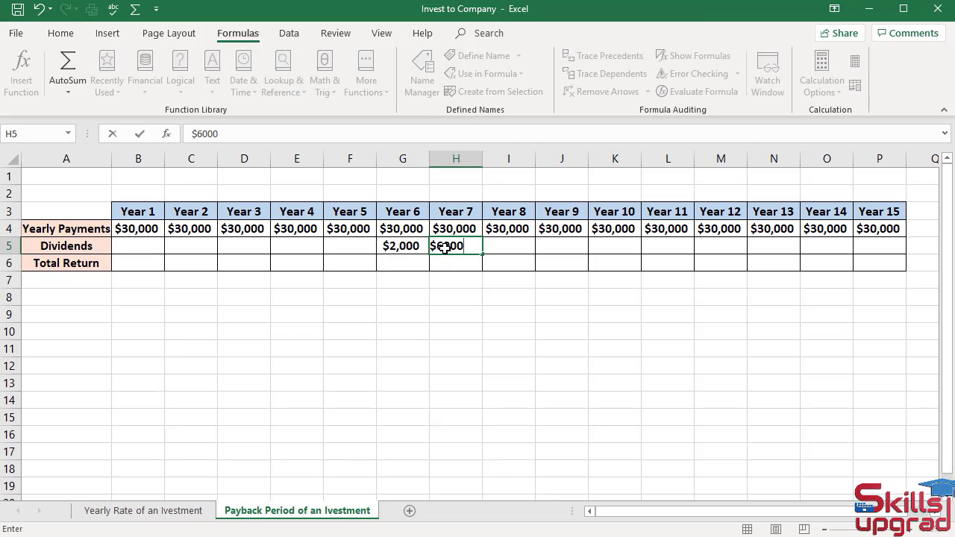
pyautogui.press('Return')
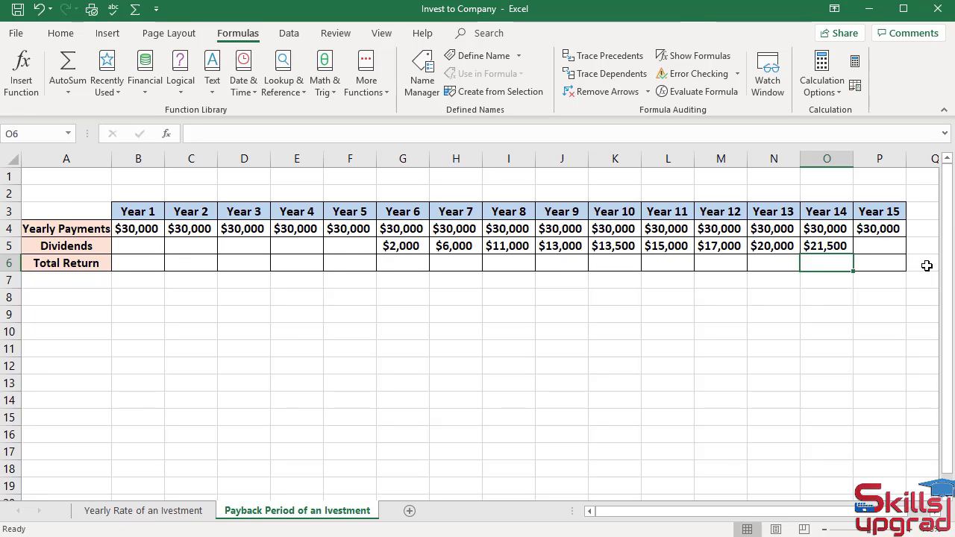
pyautogui.click(882, 242)
pyautogui.write('240000')
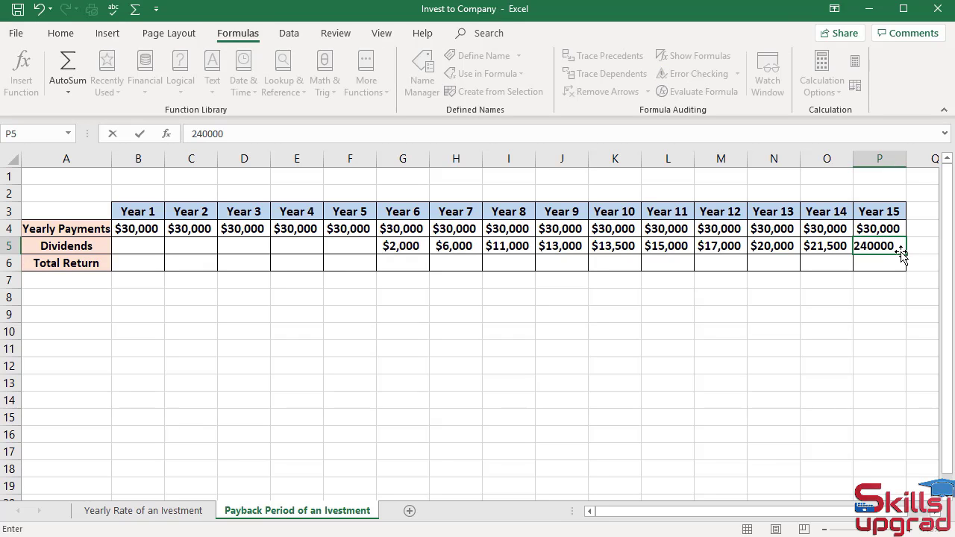
pyautogui.press('BackSpace')
pyautogui.press('Return')
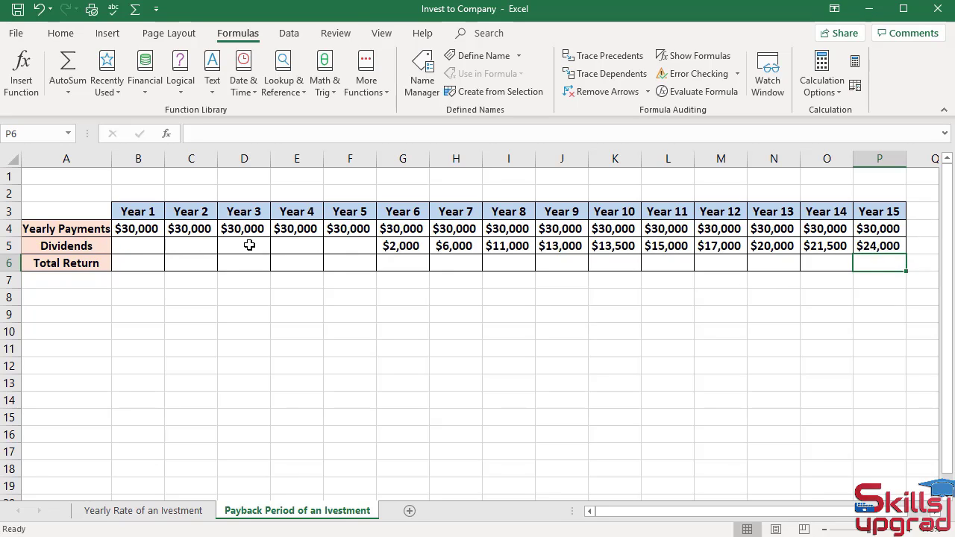
# Enter $0 in B5 and fill it right through F5 for Years 1–5.
pyautogui.click(143, 246)
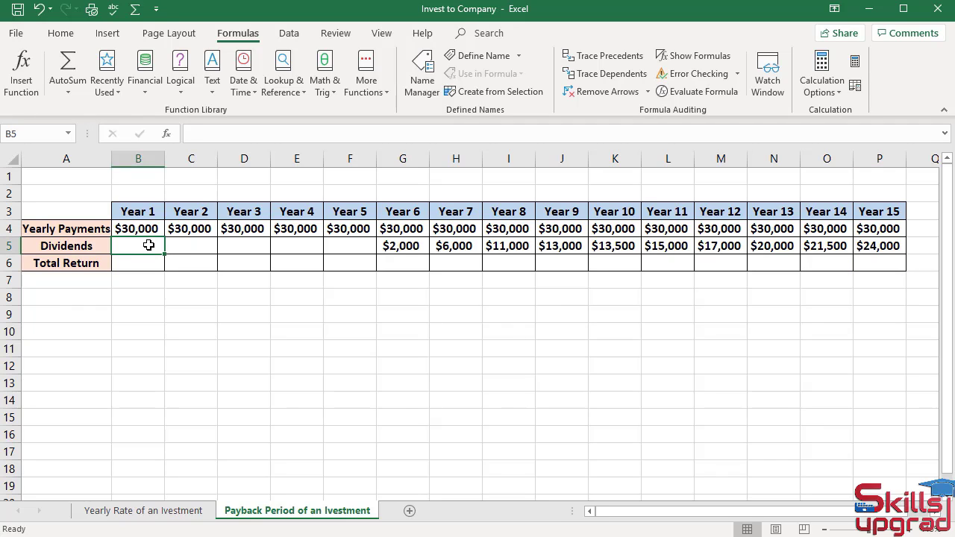
pyautogui.write('$0')
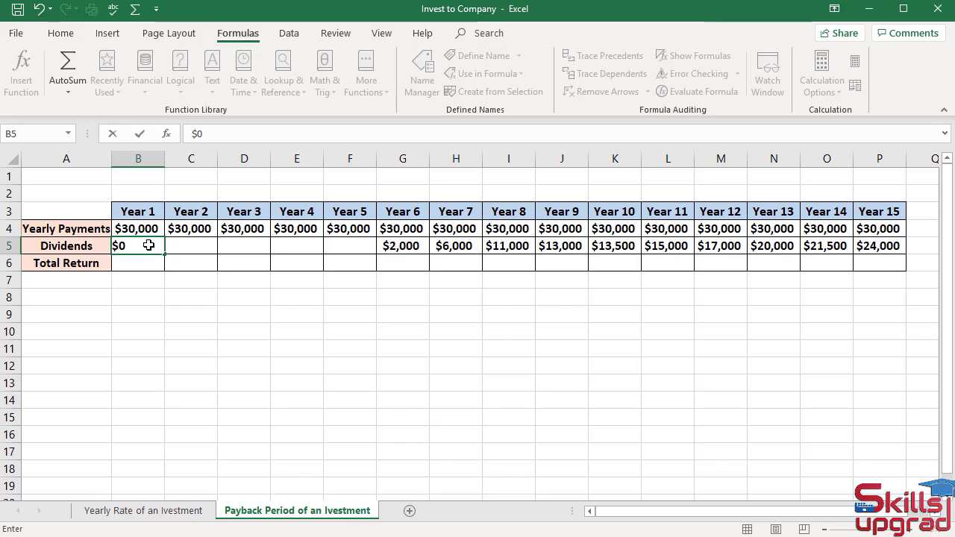
pyautogui.press('Return')
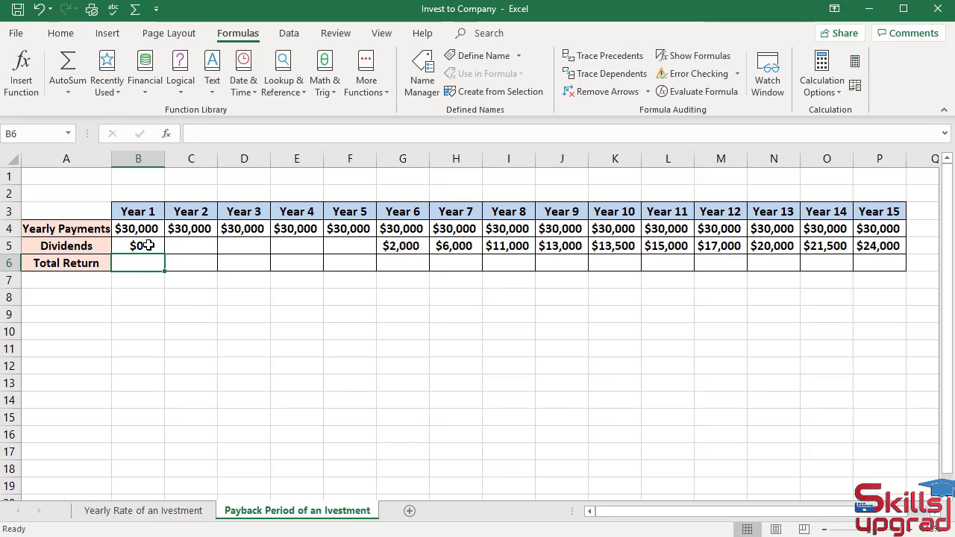
pyautogui.click(148, 245)
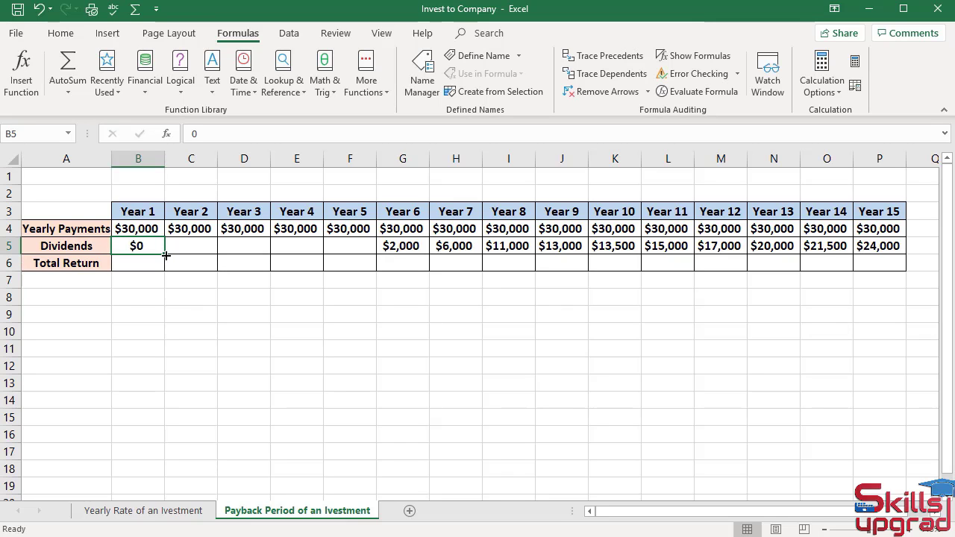
pyautogui.moveTo(165, 254); pyautogui.dragTo(377, 256)
pyautogui.click(351, 400)
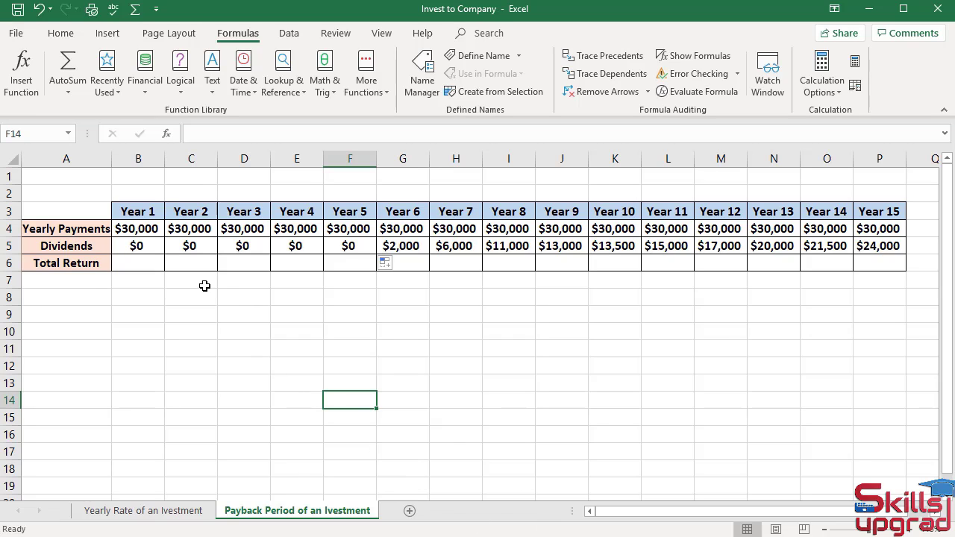
# Enter =SUM(B4:B5) in B6 and fill it across to P6 for all 15 years.
pyautogui.click(140, 262)
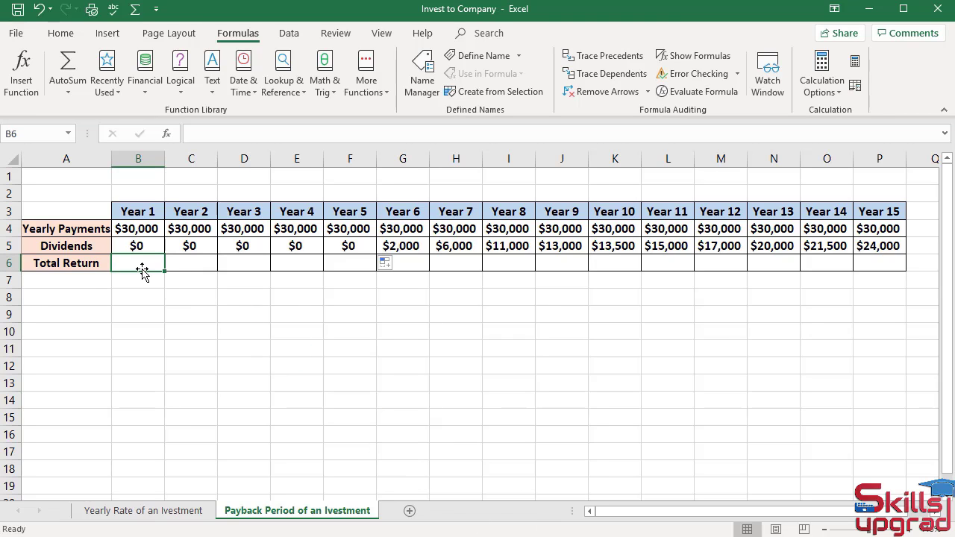
pyautogui.write('=')
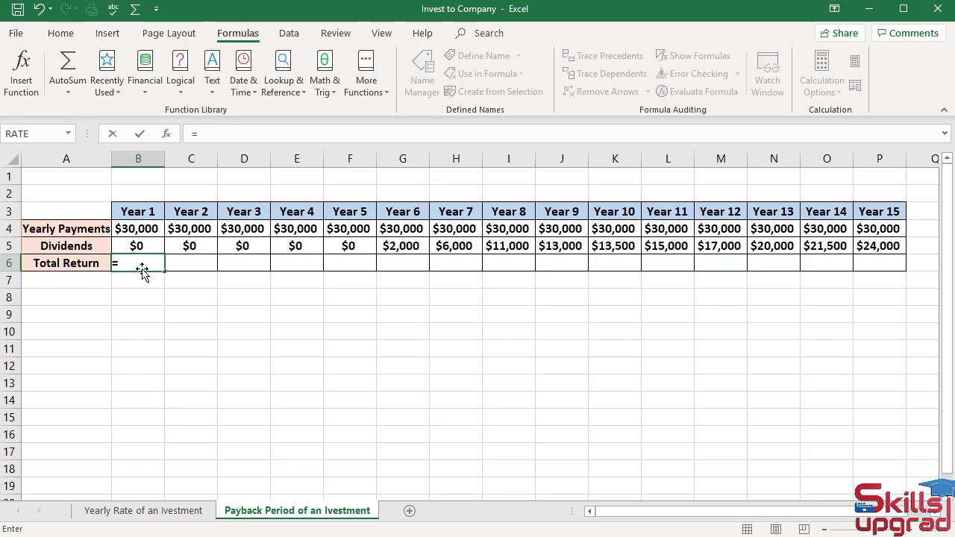
pyautogui.write('SUM')
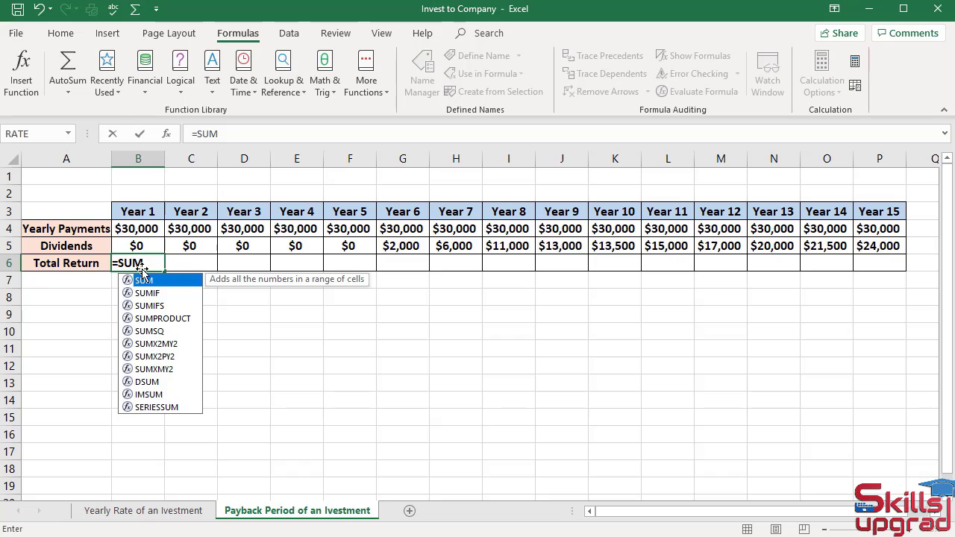
pyautogui.write('(')
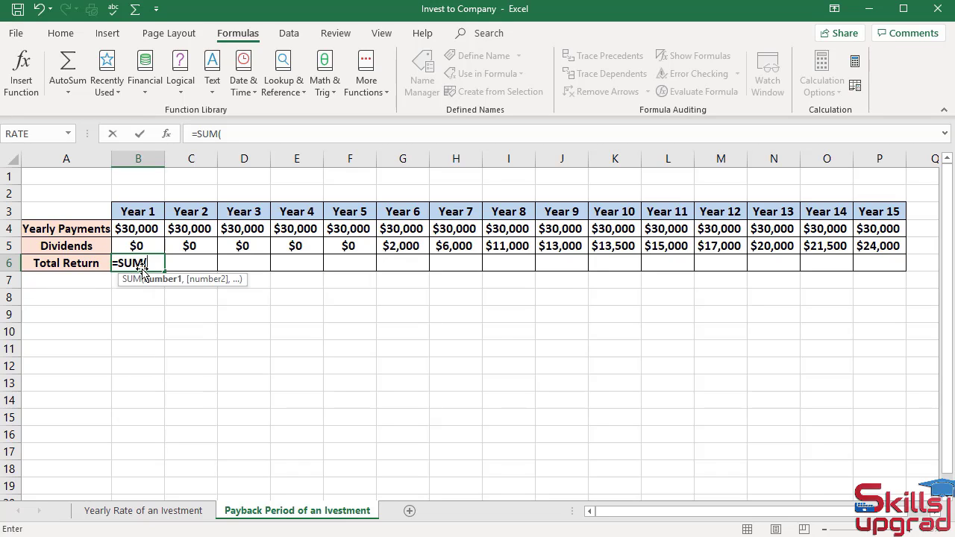
pyautogui.moveTo(151, 230); pyautogui.dragTo(148, 249)
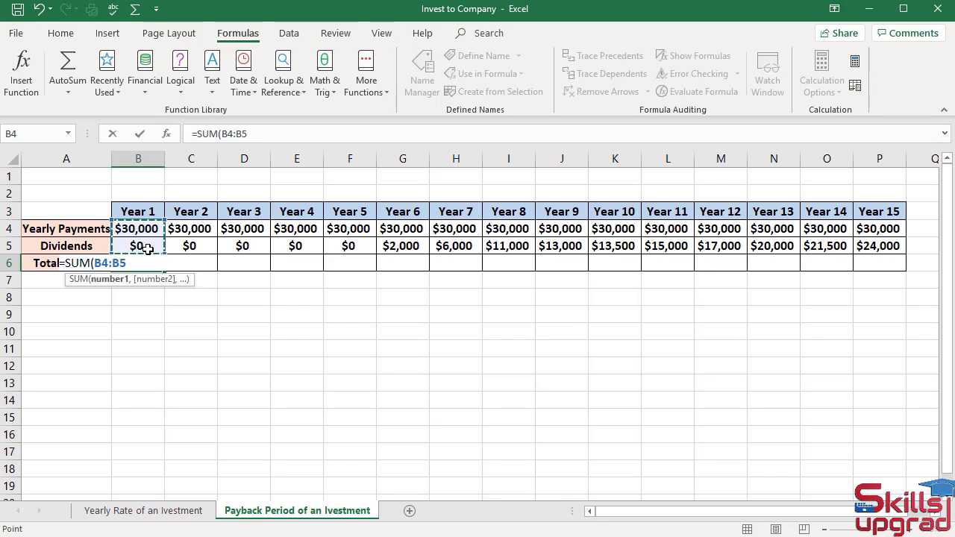
pyautogui.write(')')
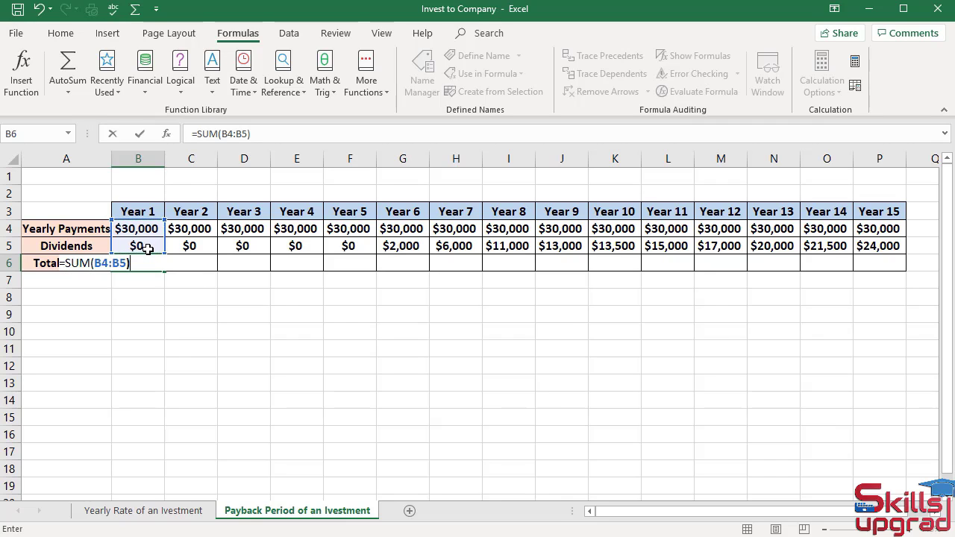
pyautogui.press('Return')
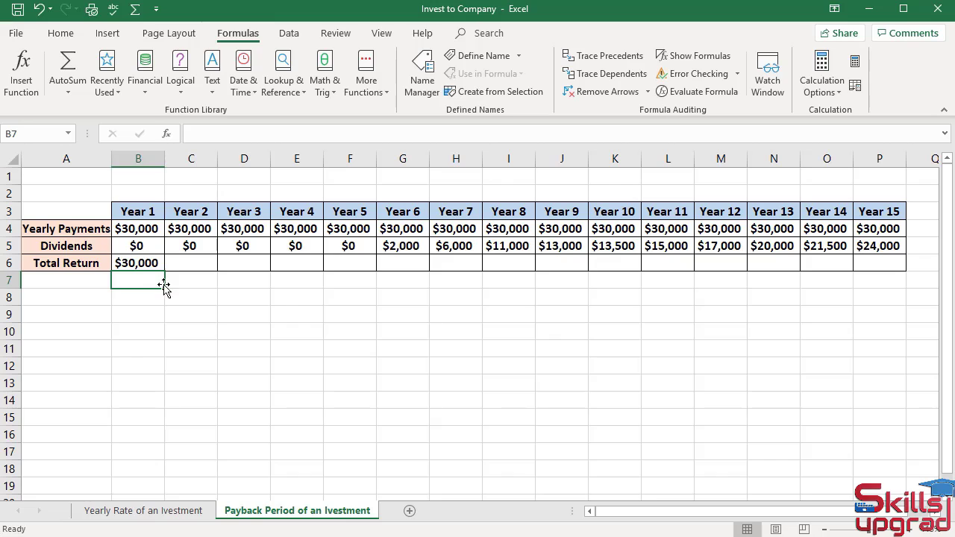
pyautogui.click(147, 269)
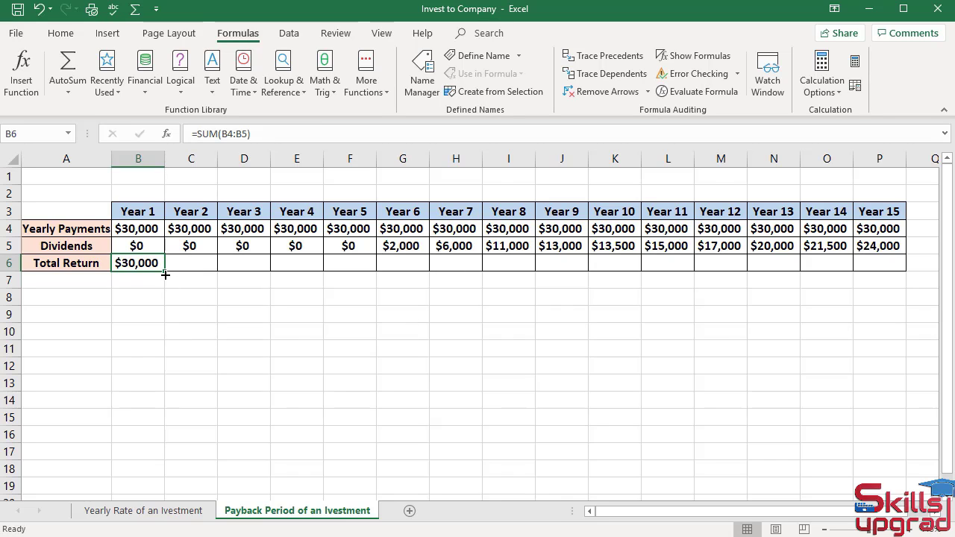
pyautogui.moveTo(165, 274); pyautogui.dragTo(901, 297)
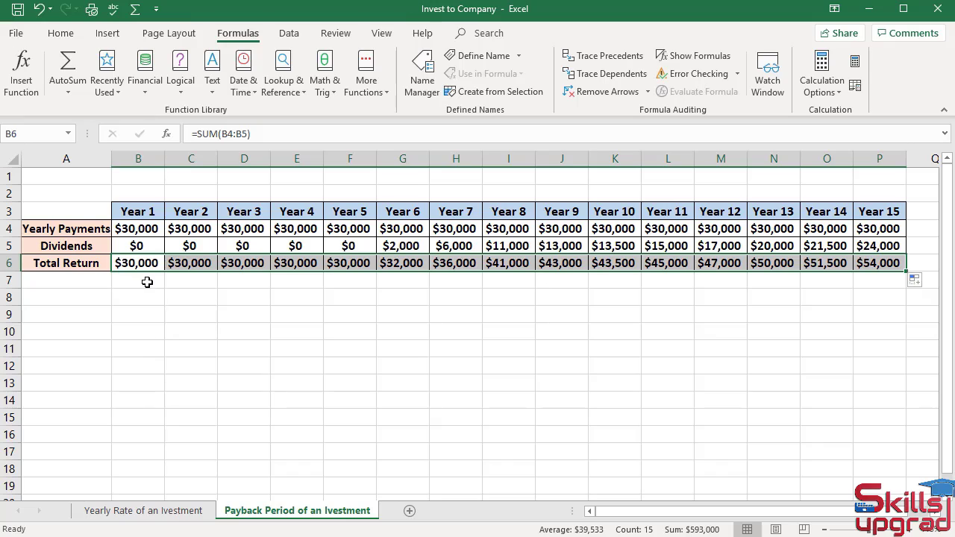